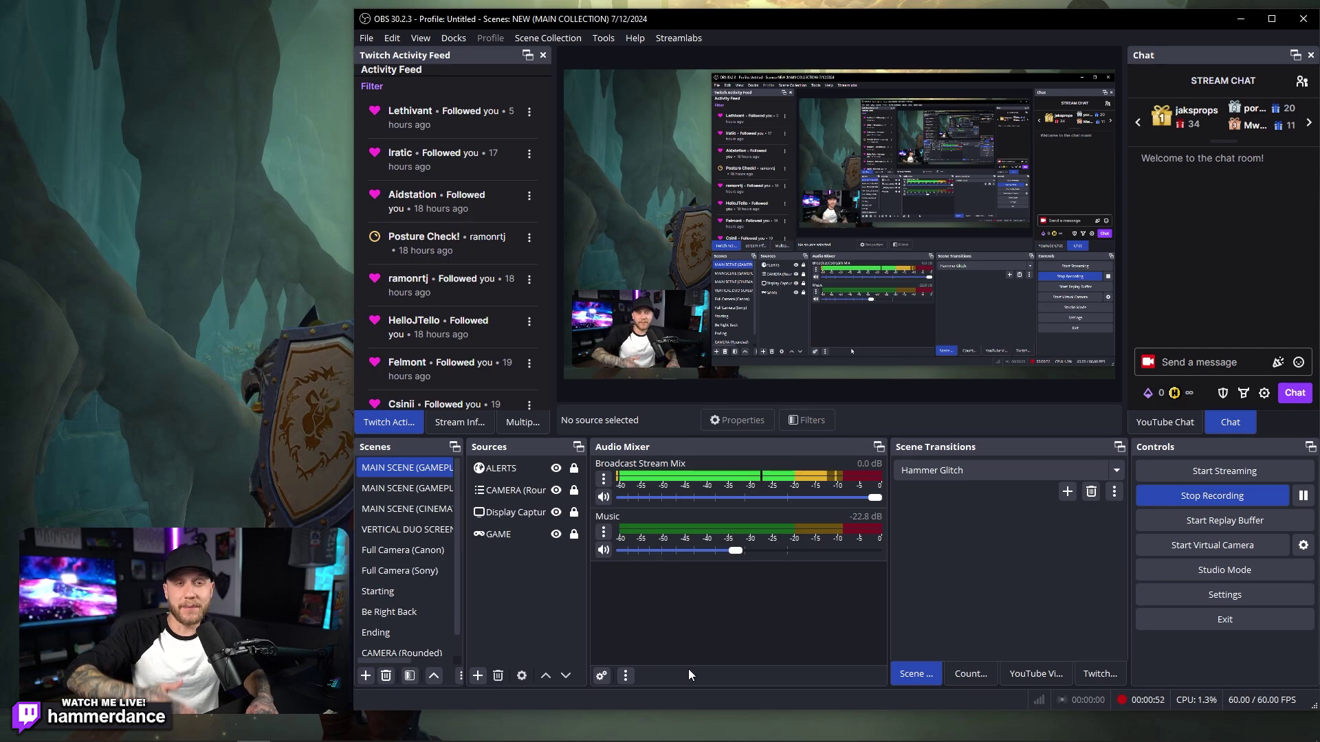
- Open OBS Settings and browse Appearance and Stream to the Output page, showing NVENC H.264 at CBR 8000 Kbps
click(1216, 595)
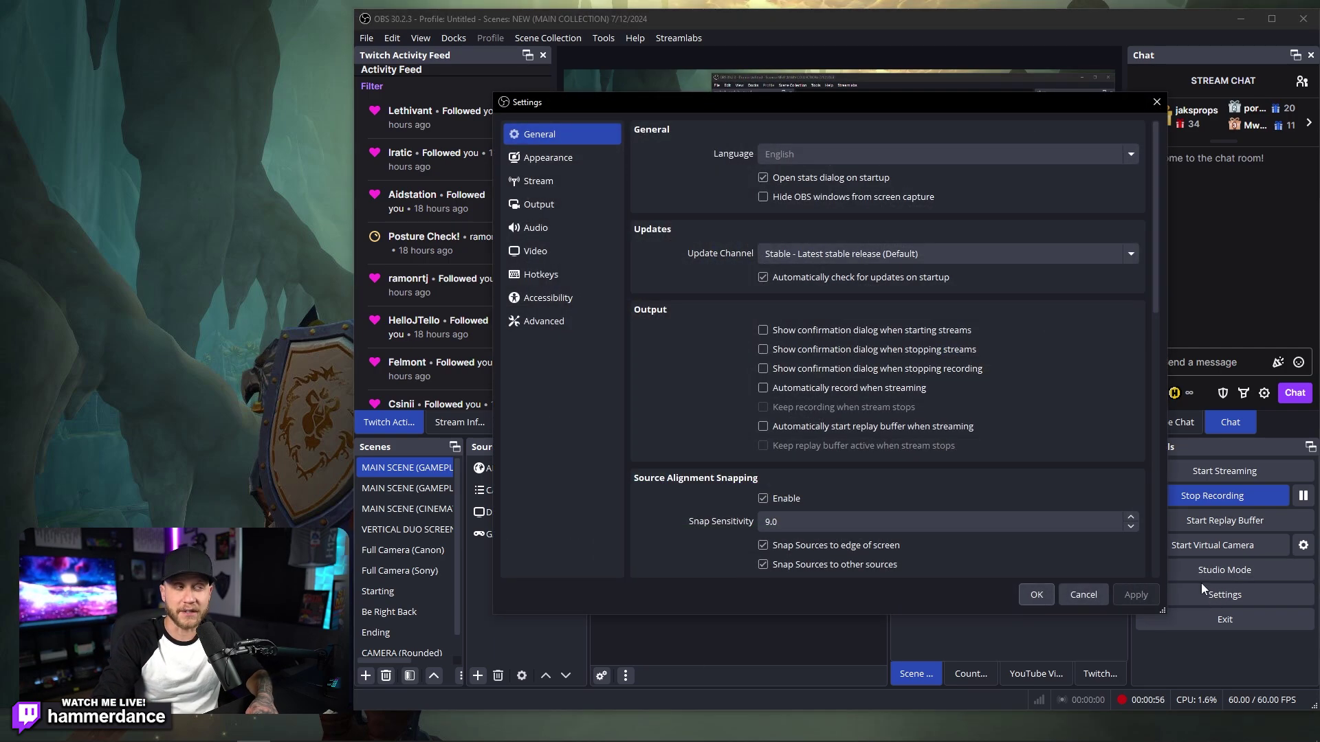
drag(805, 105, 867, 72)
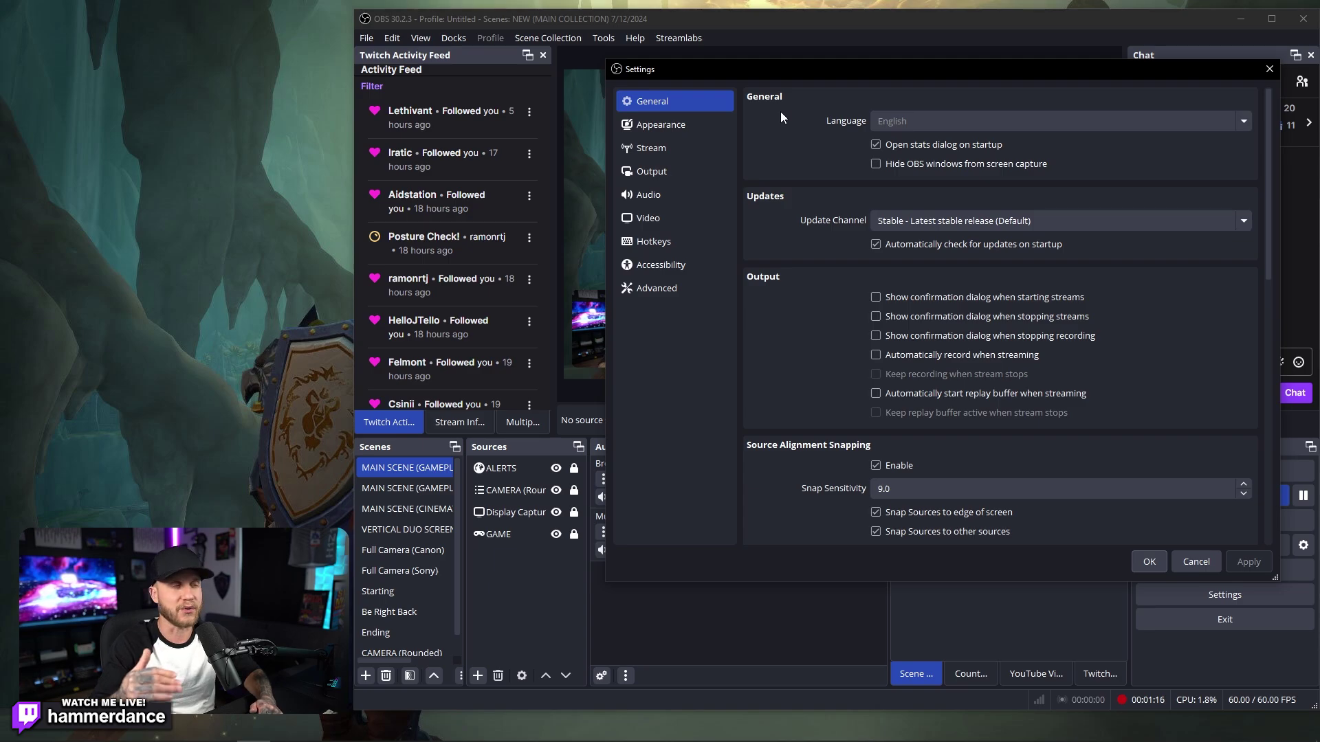
click(688, 125)
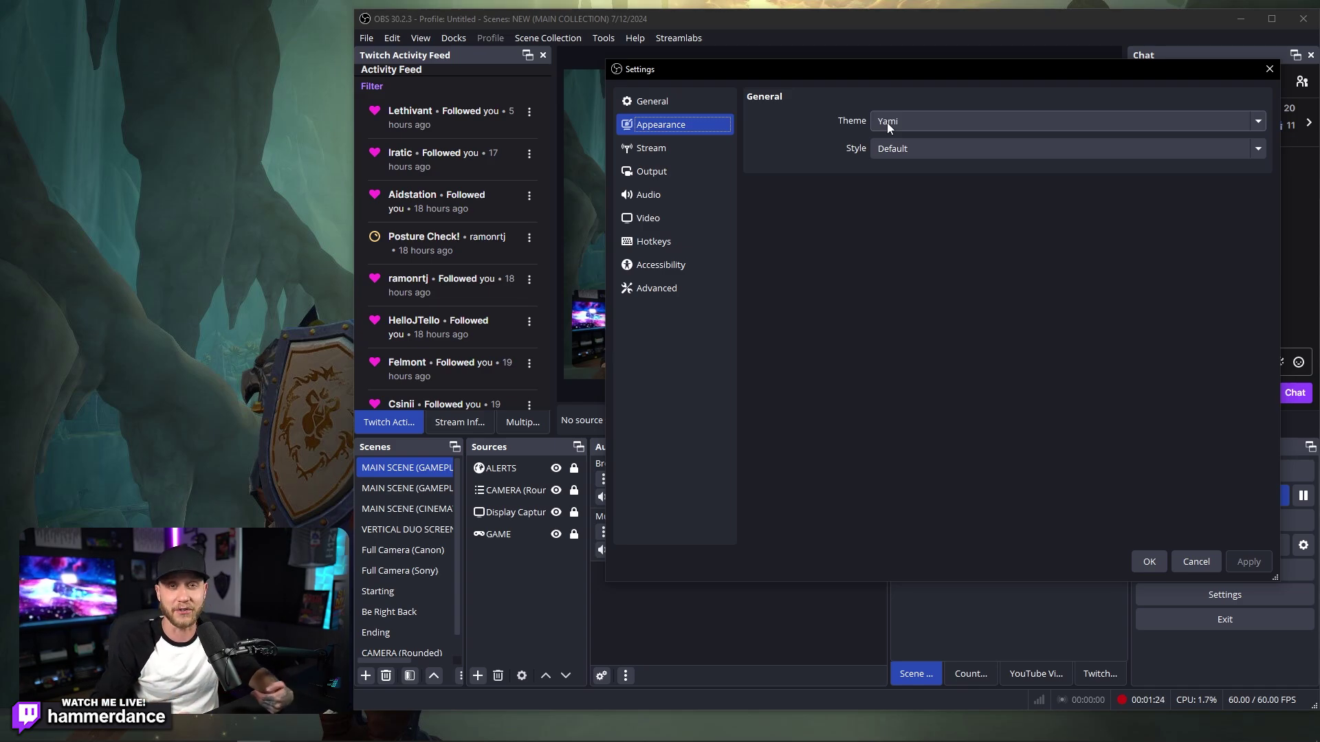
click(686, 153)
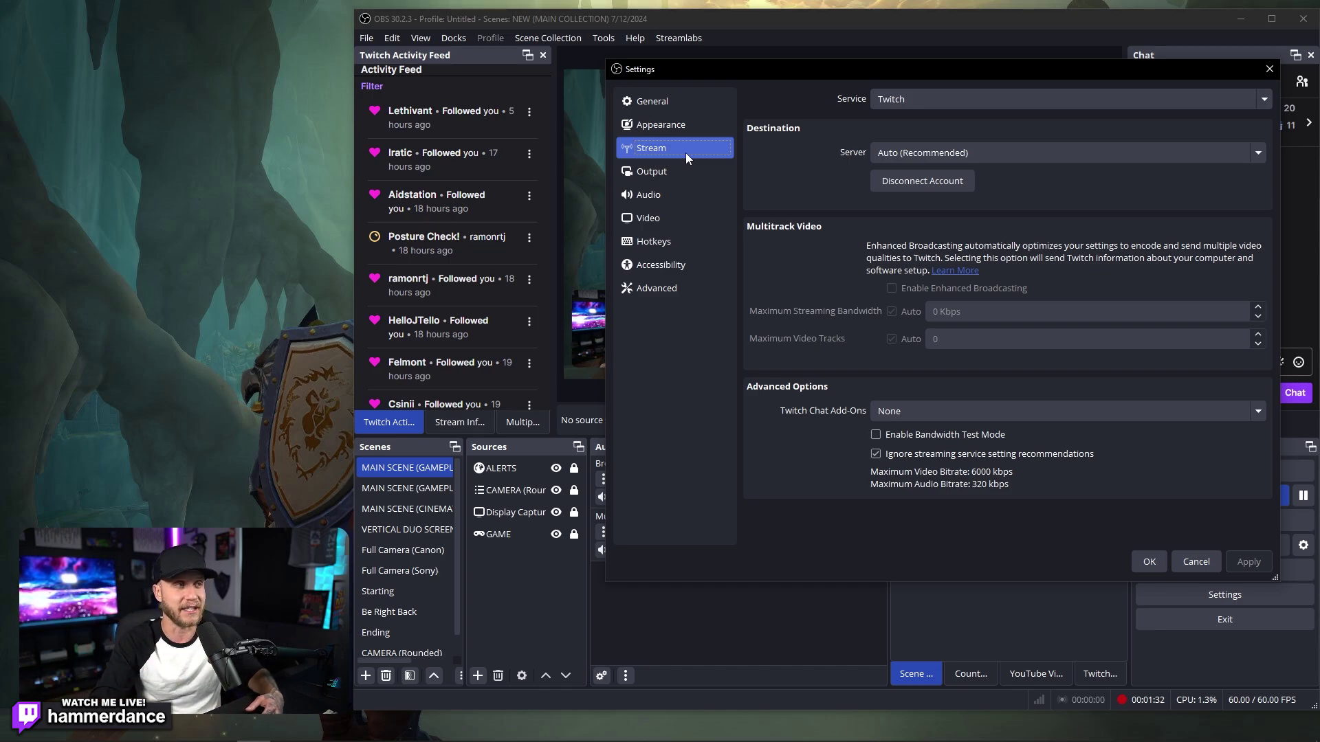
click(683, 169)
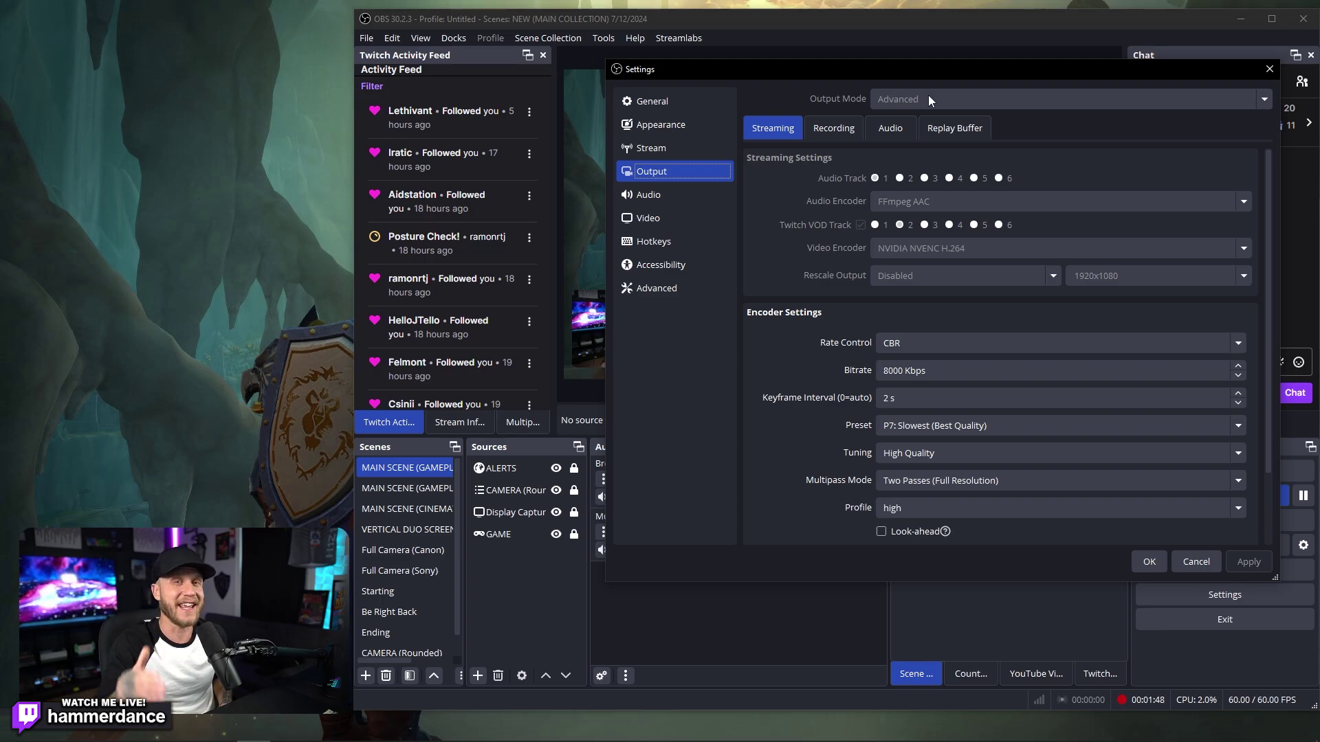
- Show the Recording output settings: MPEG-4, NVIDIA NVENC H.264, FFmpeg AAC and CQP rate control
click(851, 134)
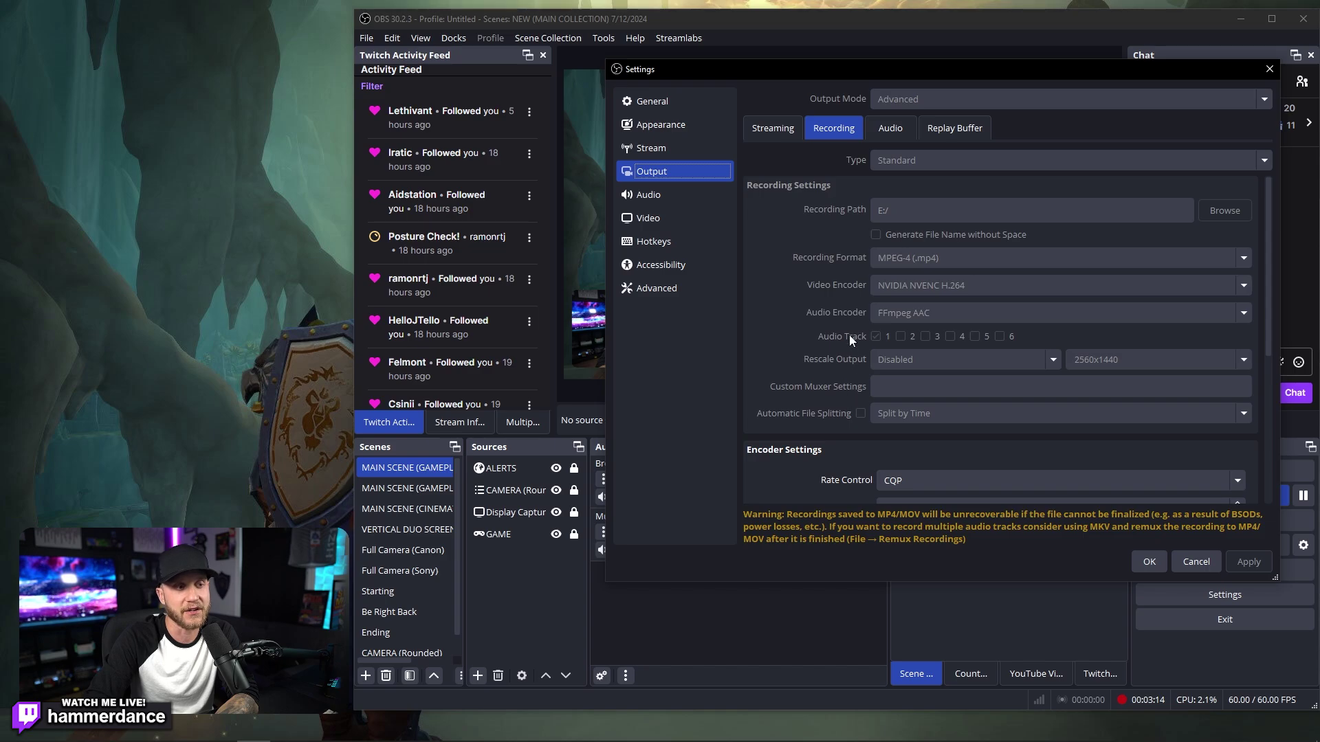
- Raise the recording CQ Level to 22 as a trial, then bring it back to 16
scroll(849, 337, down, 5)
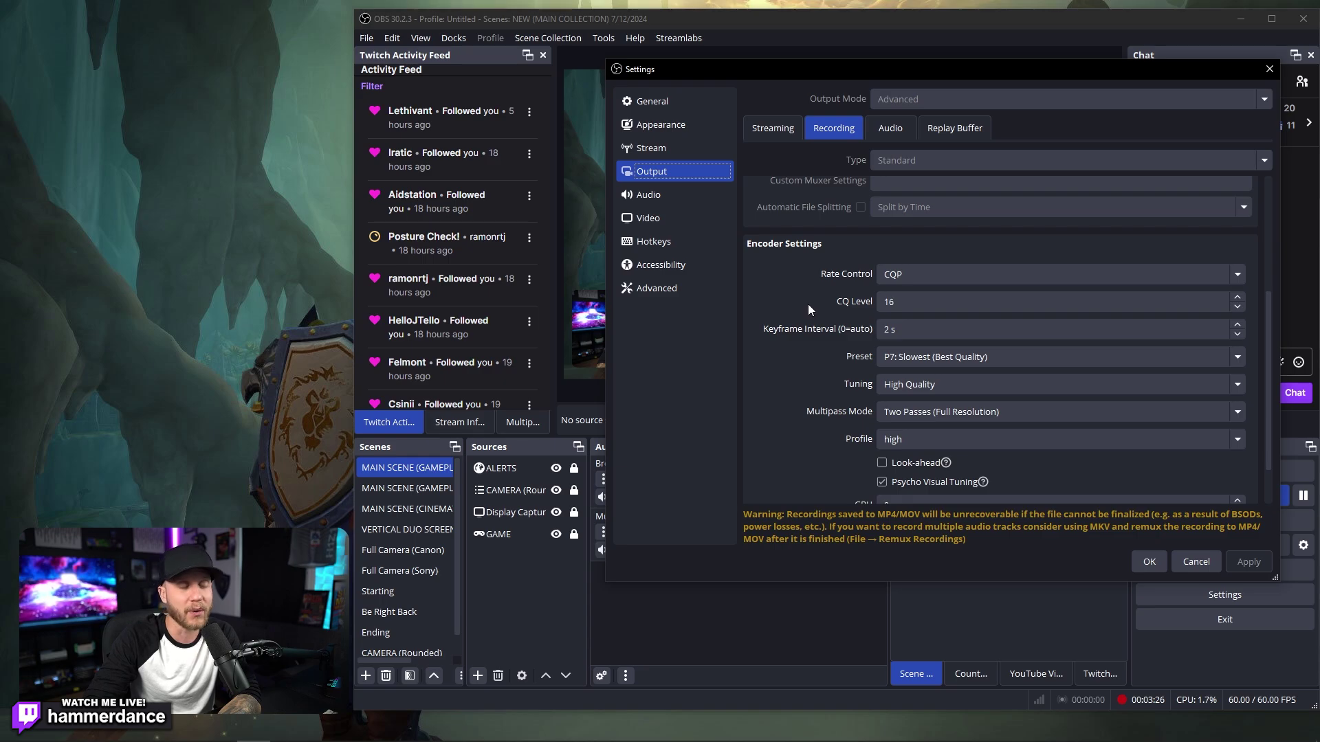
scroll(807, 306, down, 1)
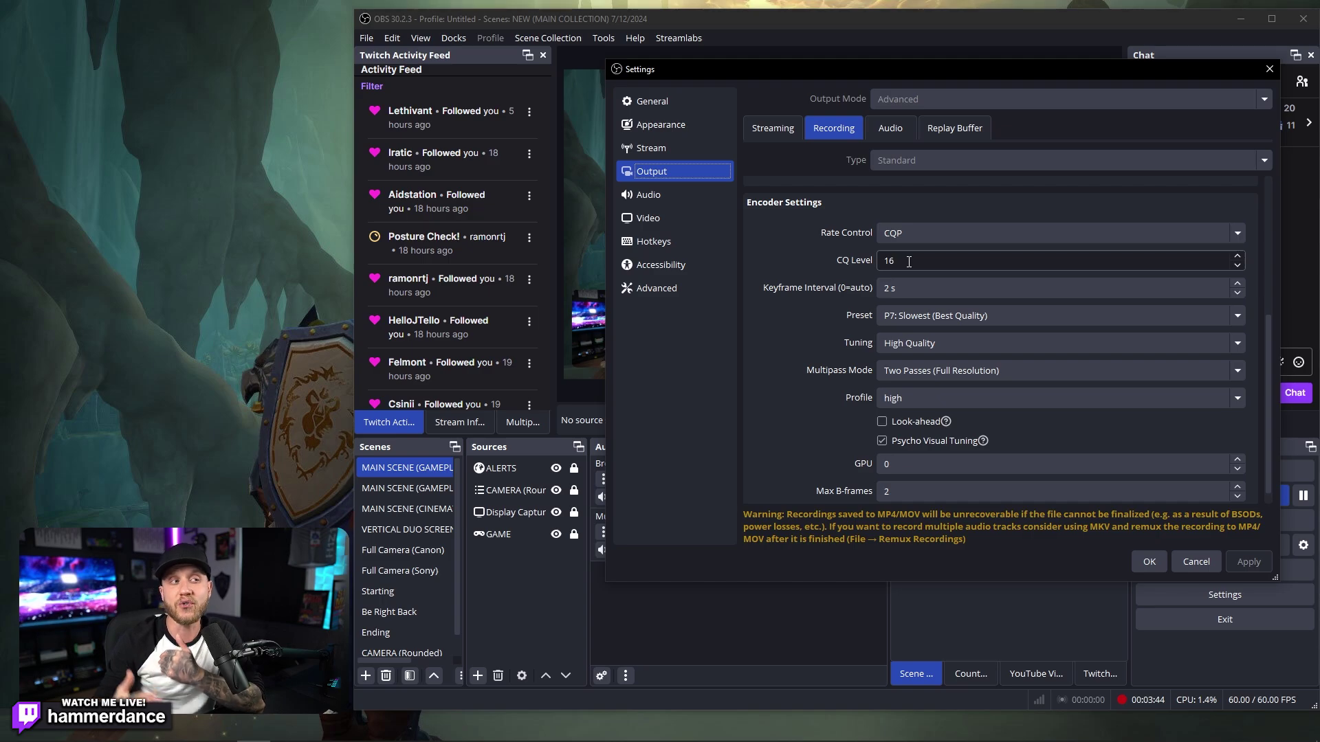
click(1237, 256)
click(1237, 257)
click(1237, 257)
click(1237, 257)
click(1237, 256)
click(1237, 256)
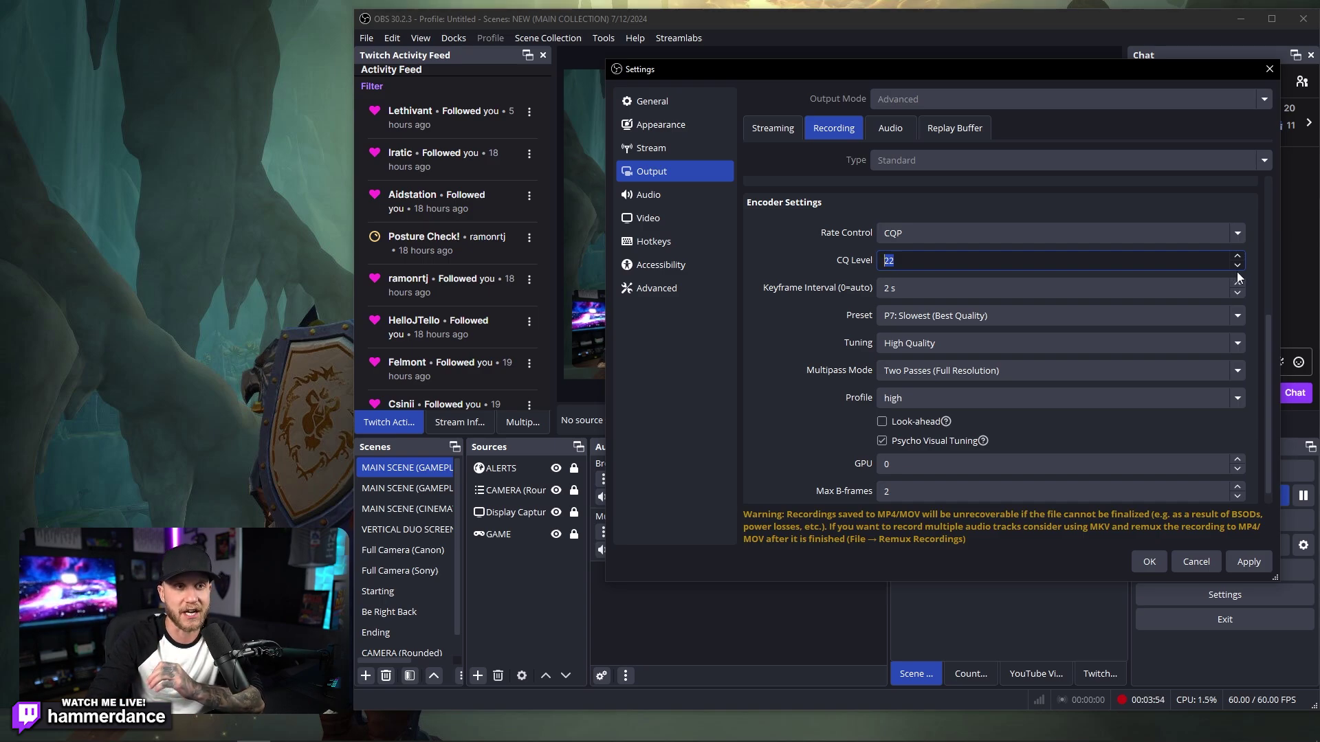
click(1238, 265)
click(1238, 265)
click(1237, 265)
click(1238, 266)
click(1237, 265)
click(1237, 266)
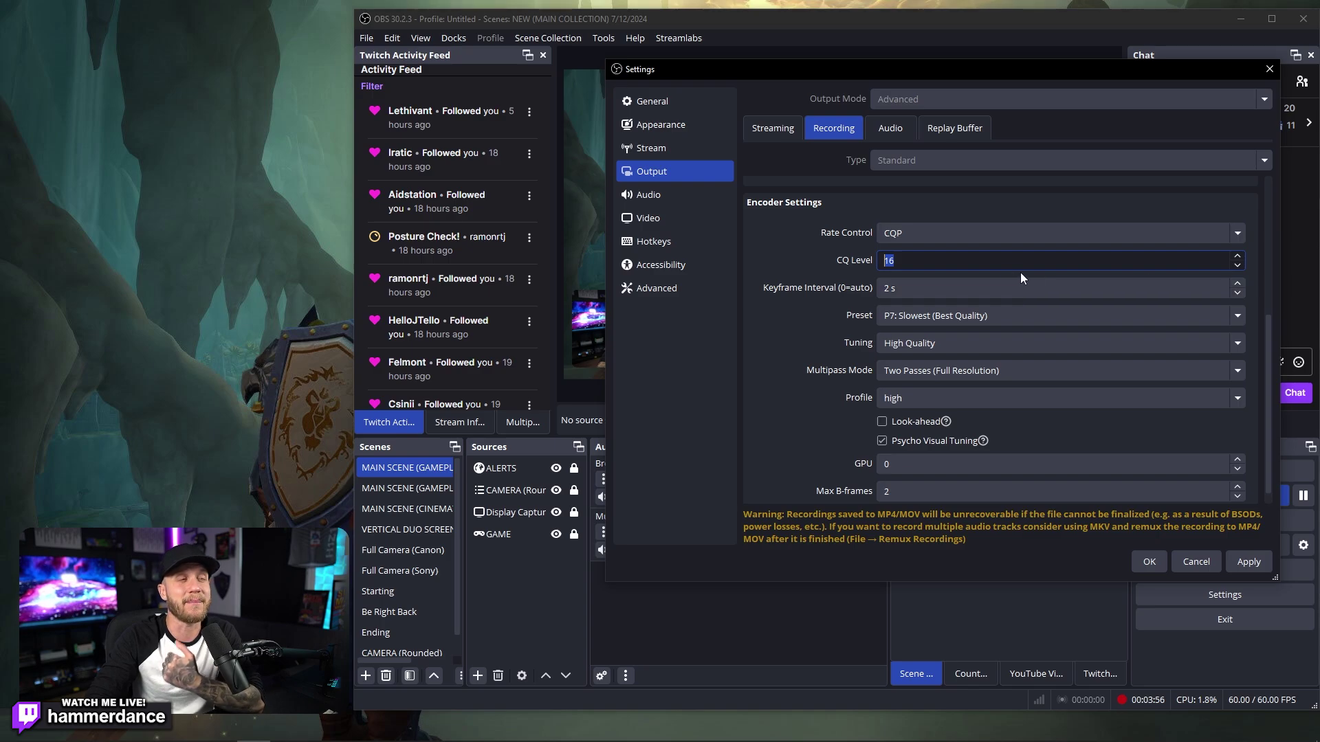
click(832, 261)
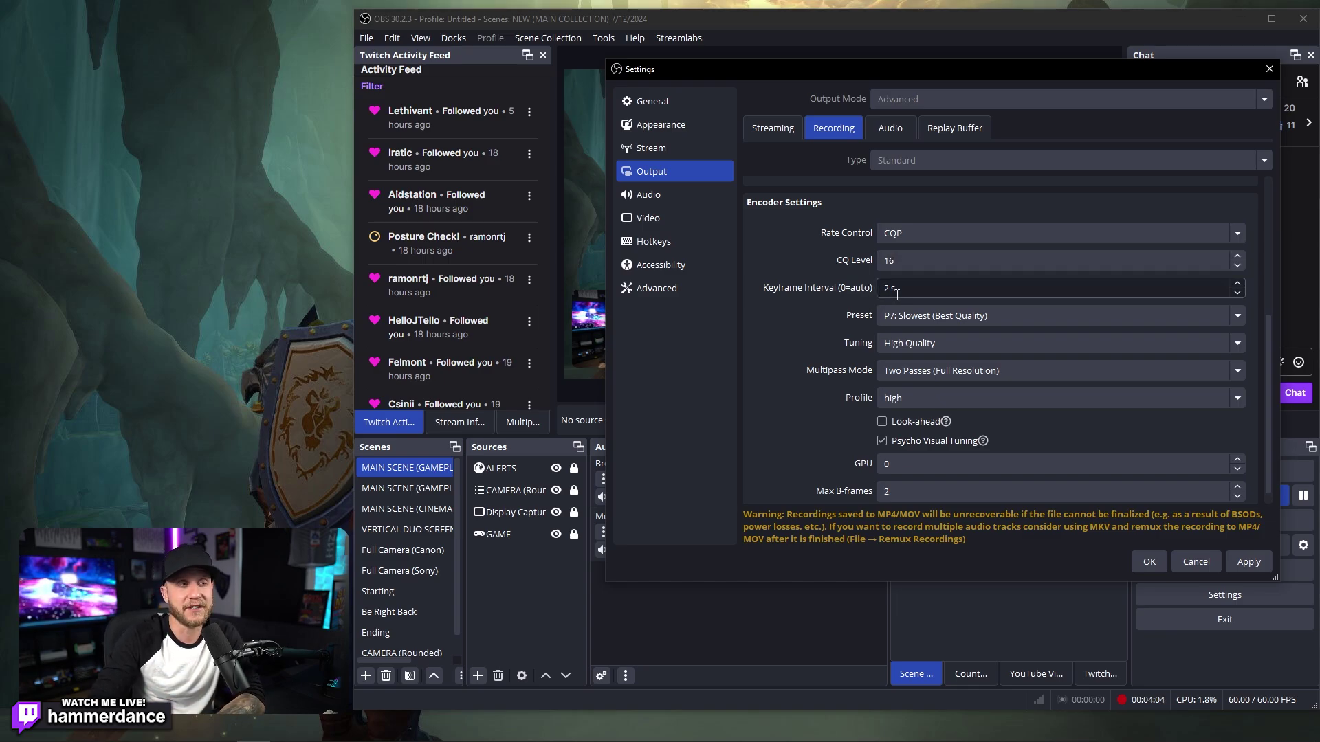
- Leave the encoder preset unchanged and set Multipass Mode to Two Passes (Full Resolution)
click(1033, 315)
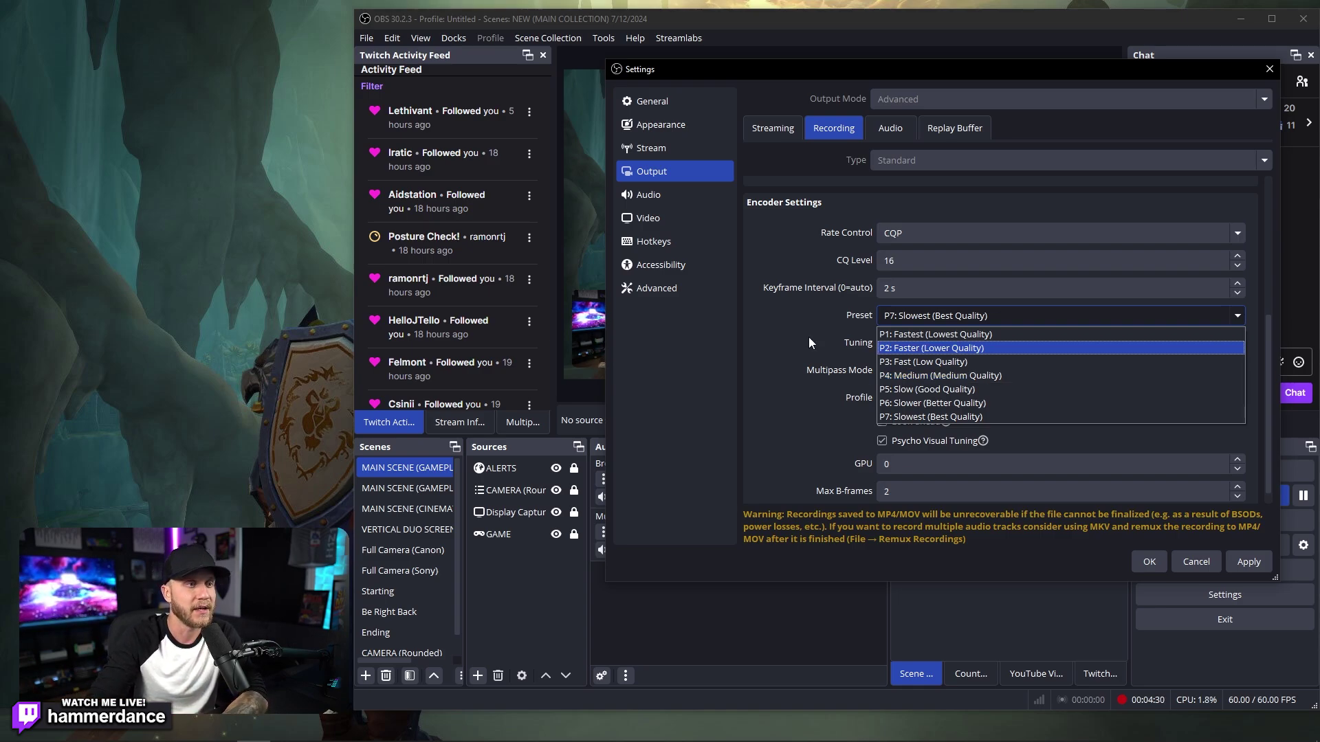
key(Escape)
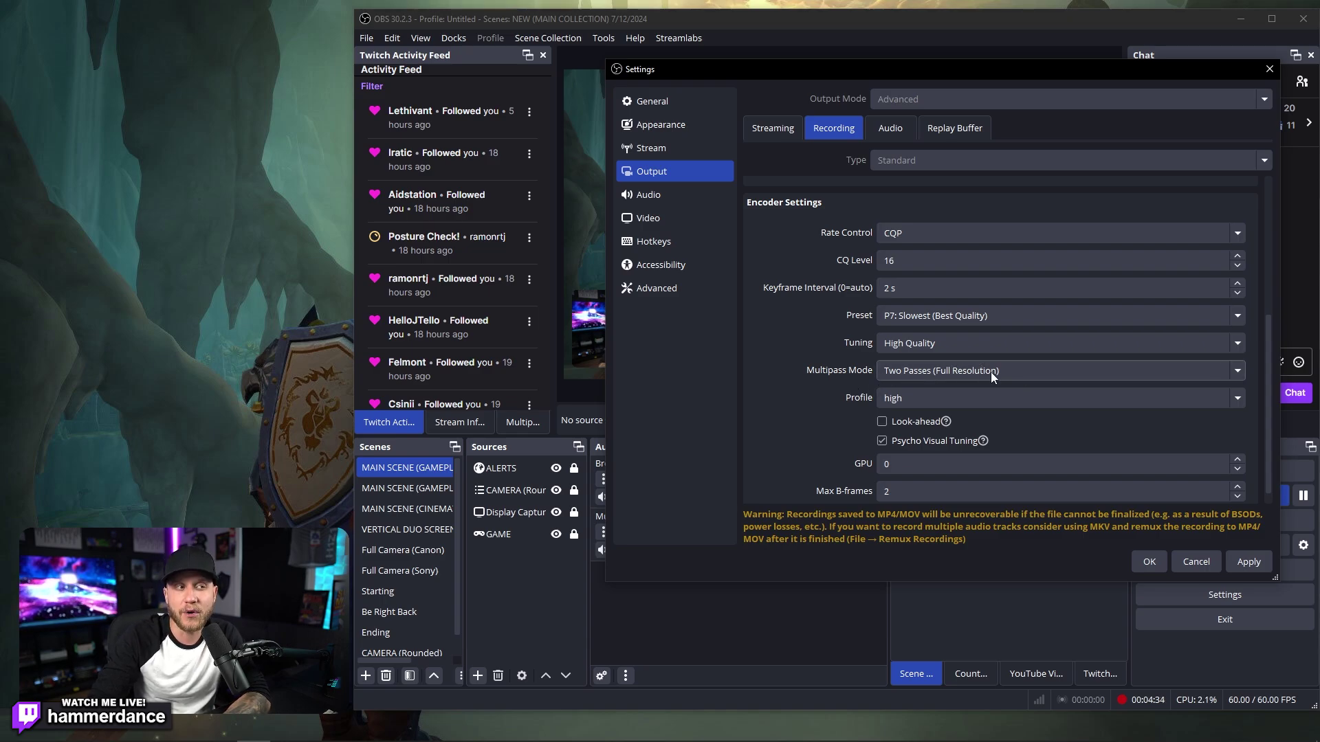
click(1038, 374)
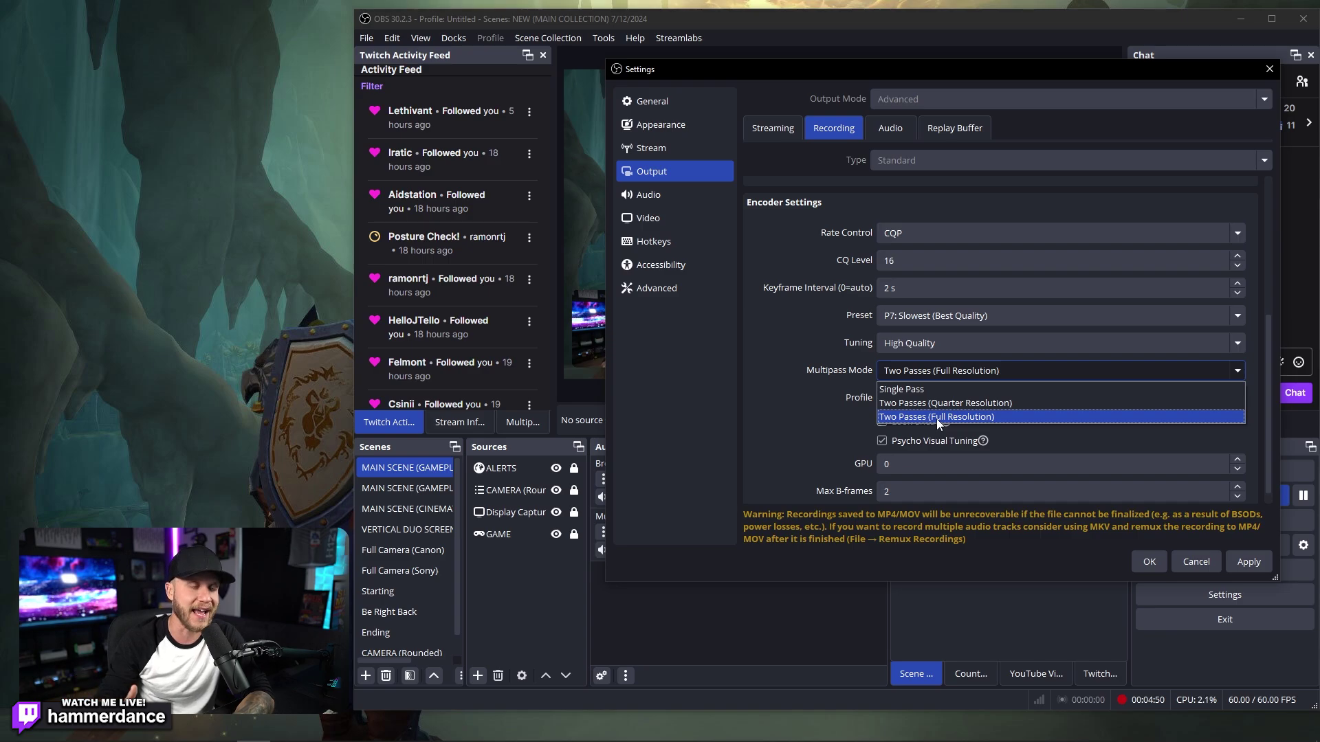
click(936, 417)
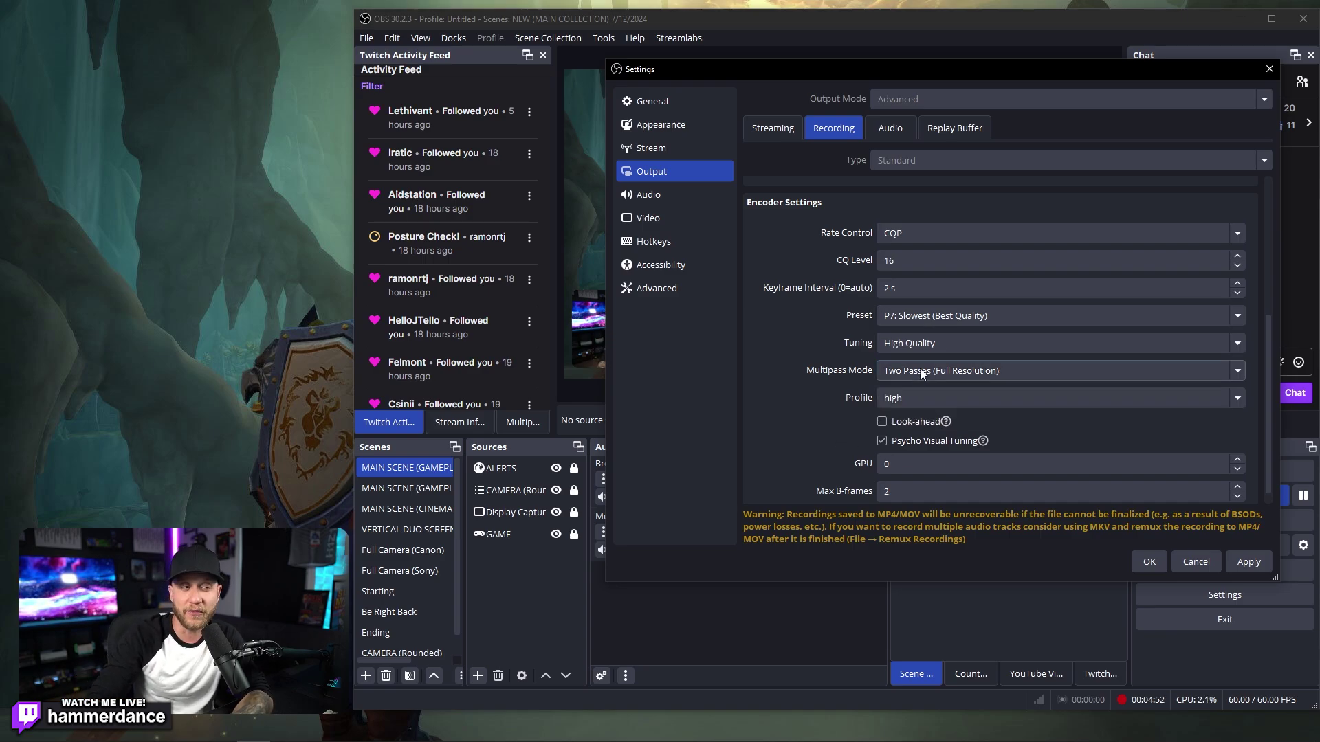
- Show Audio settings: Desktop Audio on Music, Mic/Auxiliary on Broadcast Stream Mix
scroll(1174, 425, down, 1)
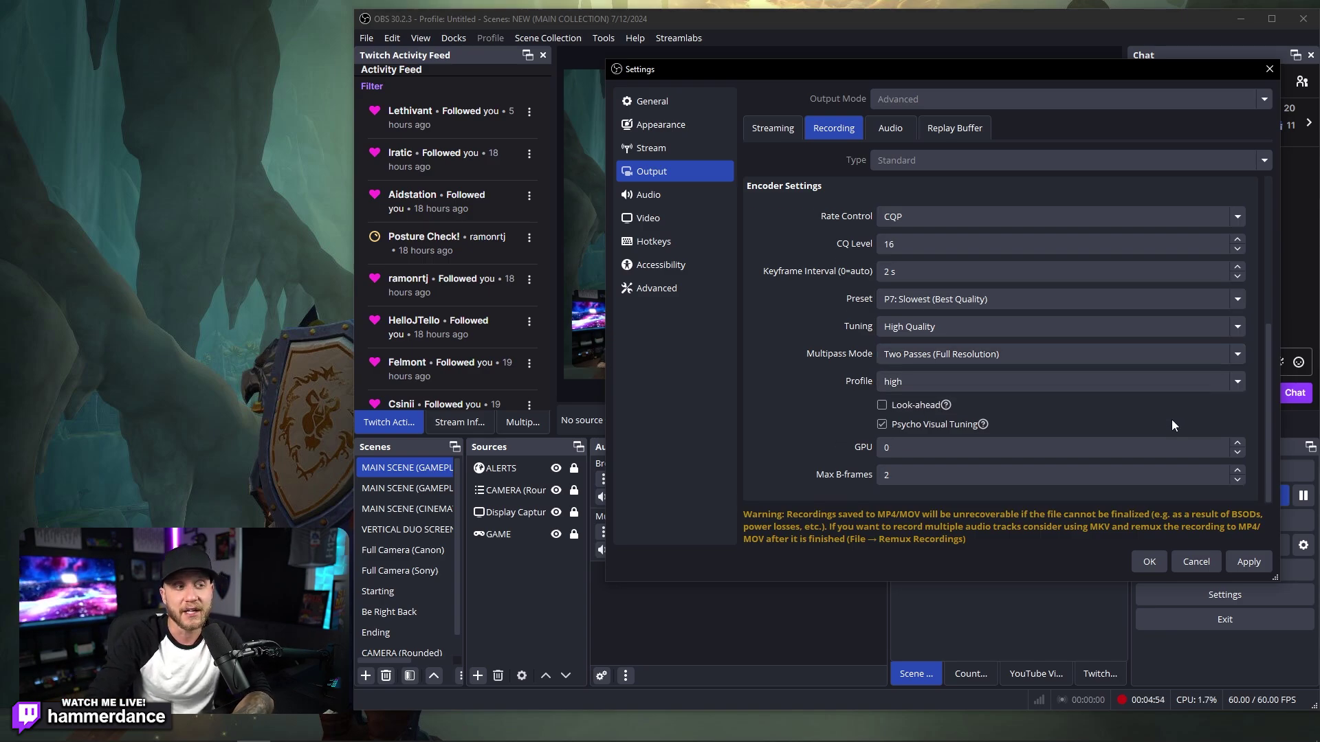
mouse_move(881, 420)
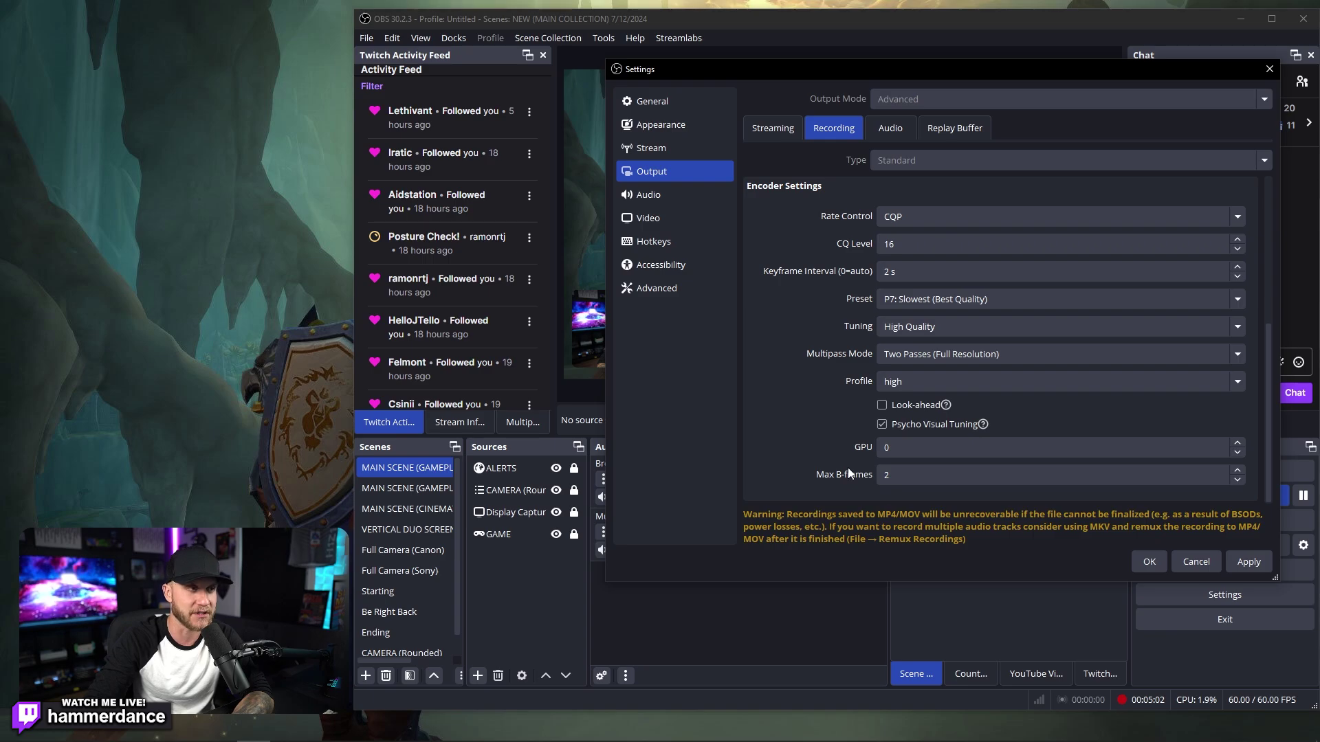
click(703, 198)
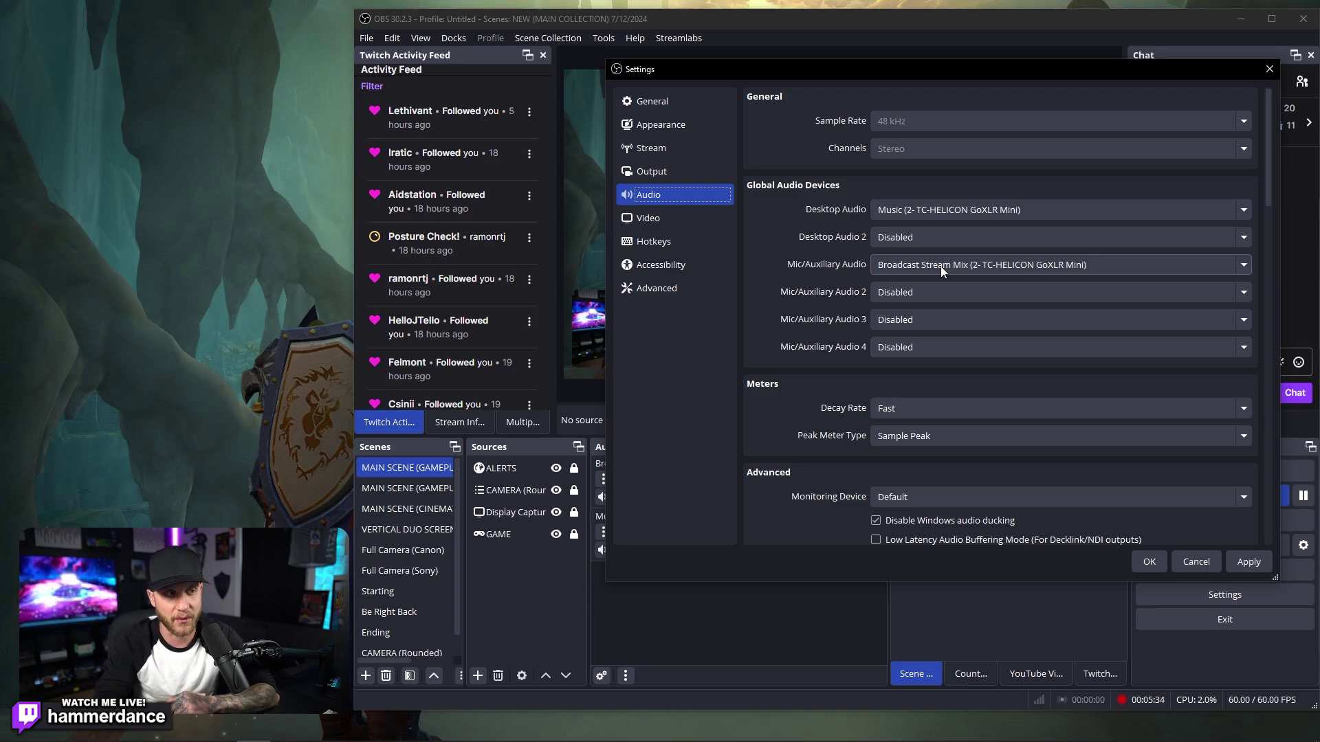
scroll(787, 373, down, 8)
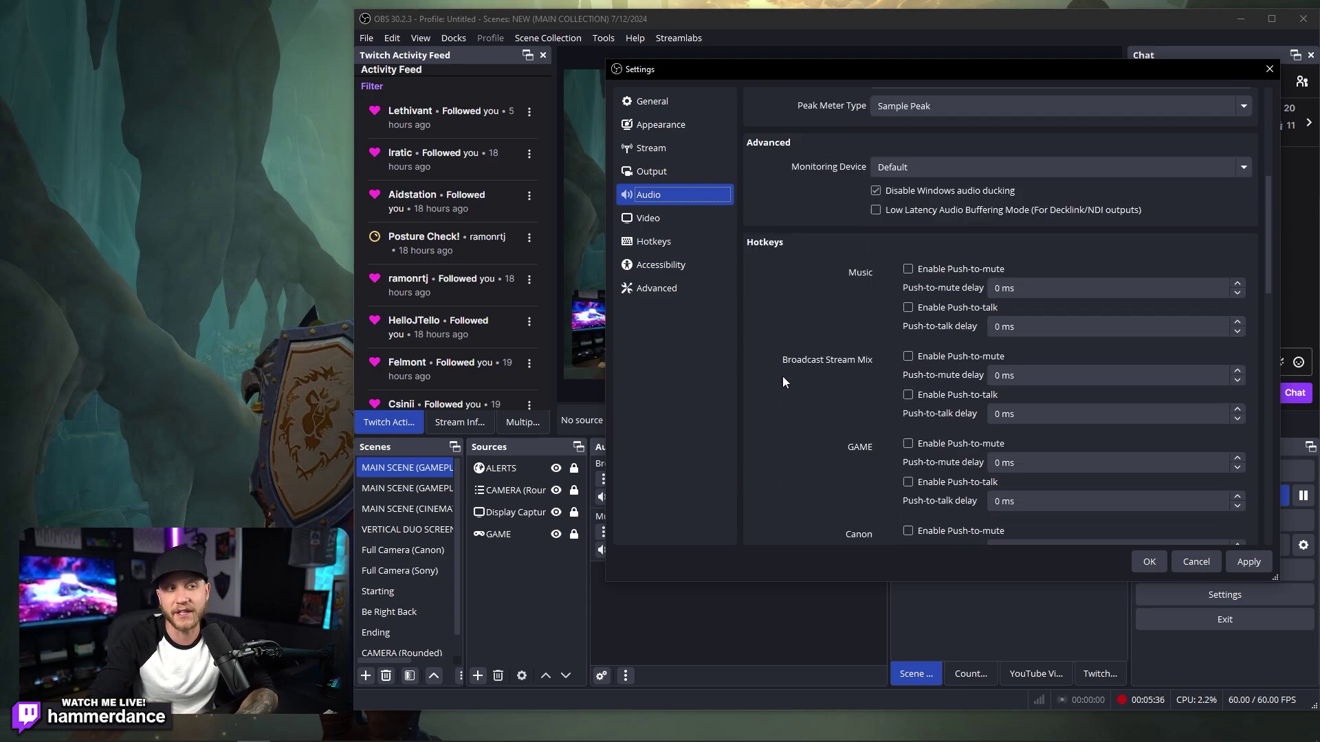
scroll(784, 374, down, 1)
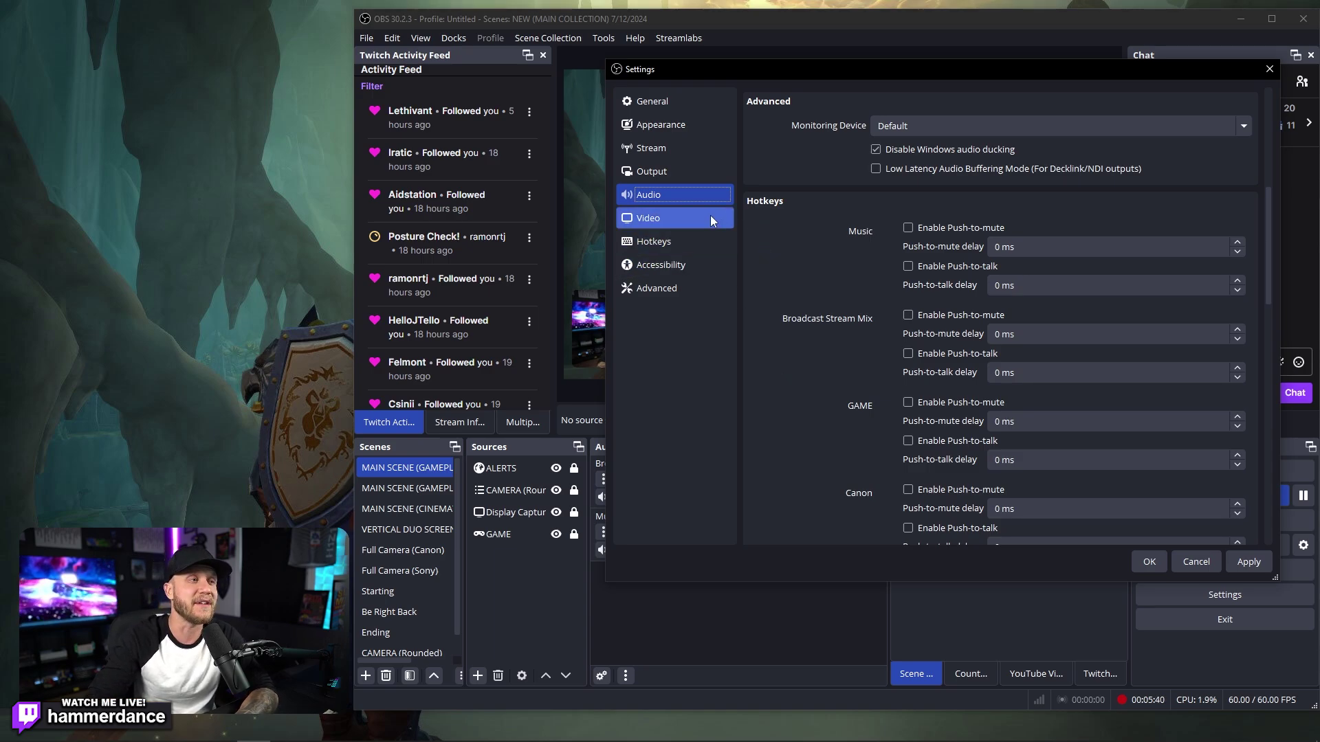
- Show Video settings with 1920x1080 base and output resolution at 60 FPS
click(648, 218)
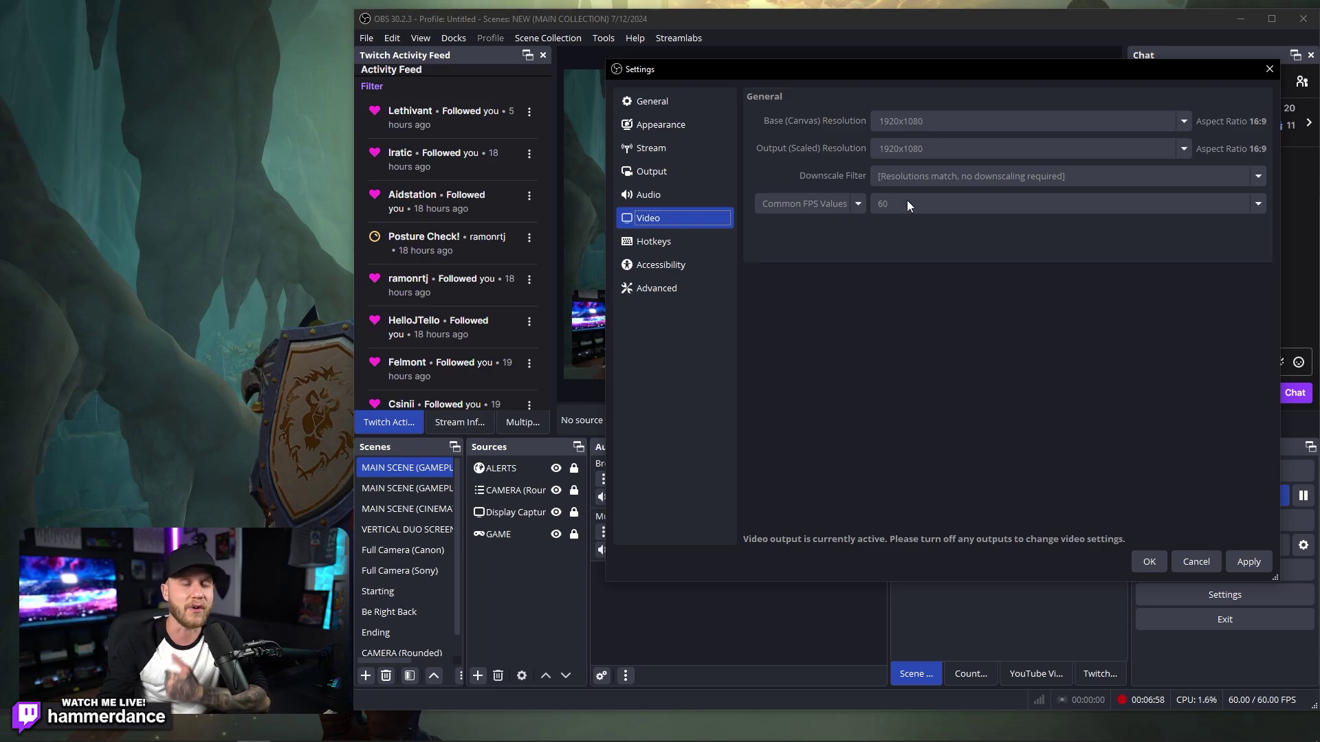
- Review Hotkeys and Accessibility, then show Advanced settings (Direct3D 11, NV12, Rec. 709, Limited range)
click(705, 241)
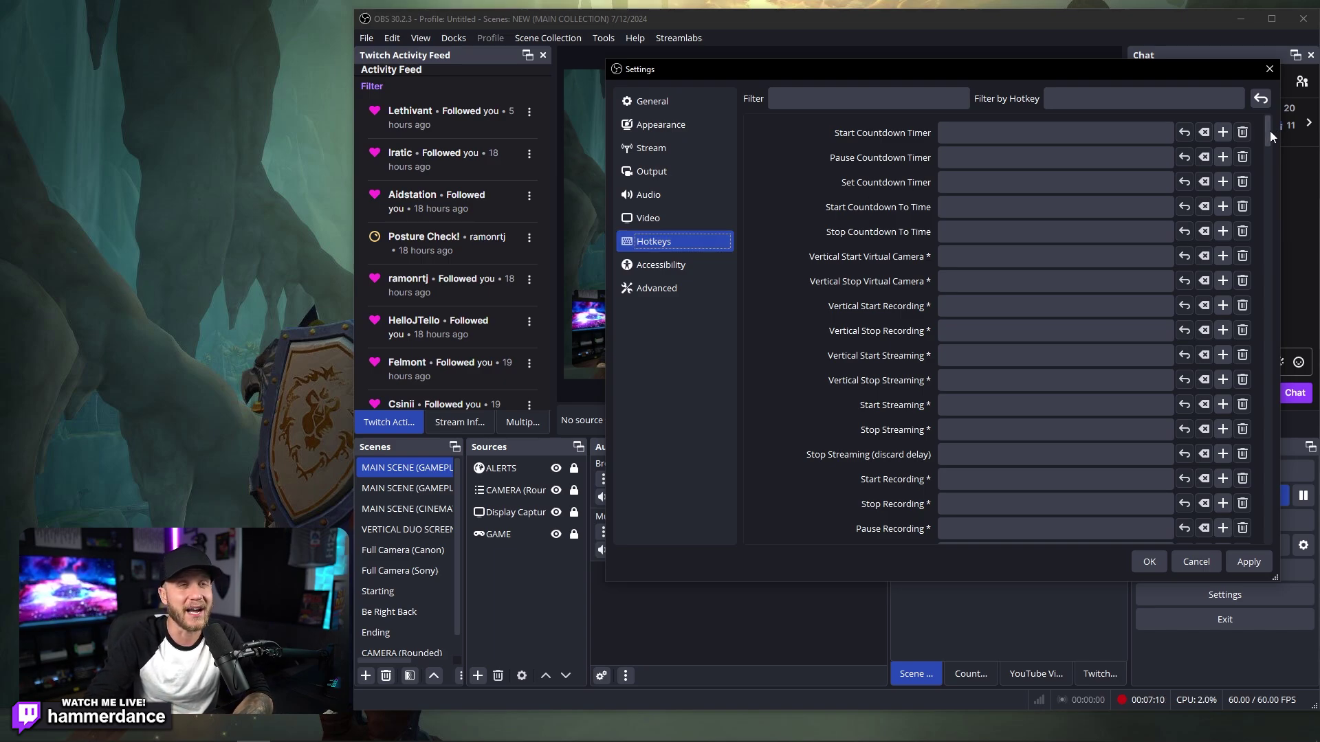
mouse_move(1269, 131)
mouse_down()
mouse_move(1278, 327)
mouse_move(1273, 130)
mouse_up()
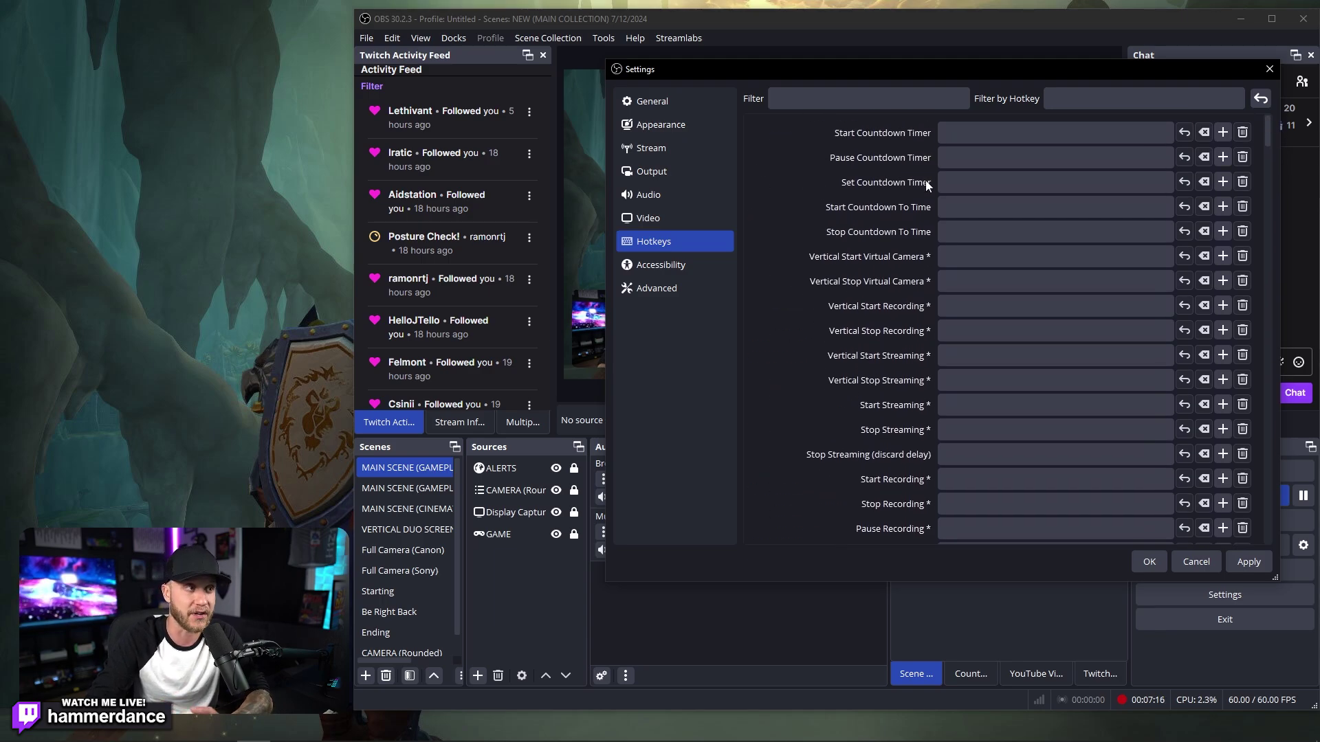
click(676, 272)
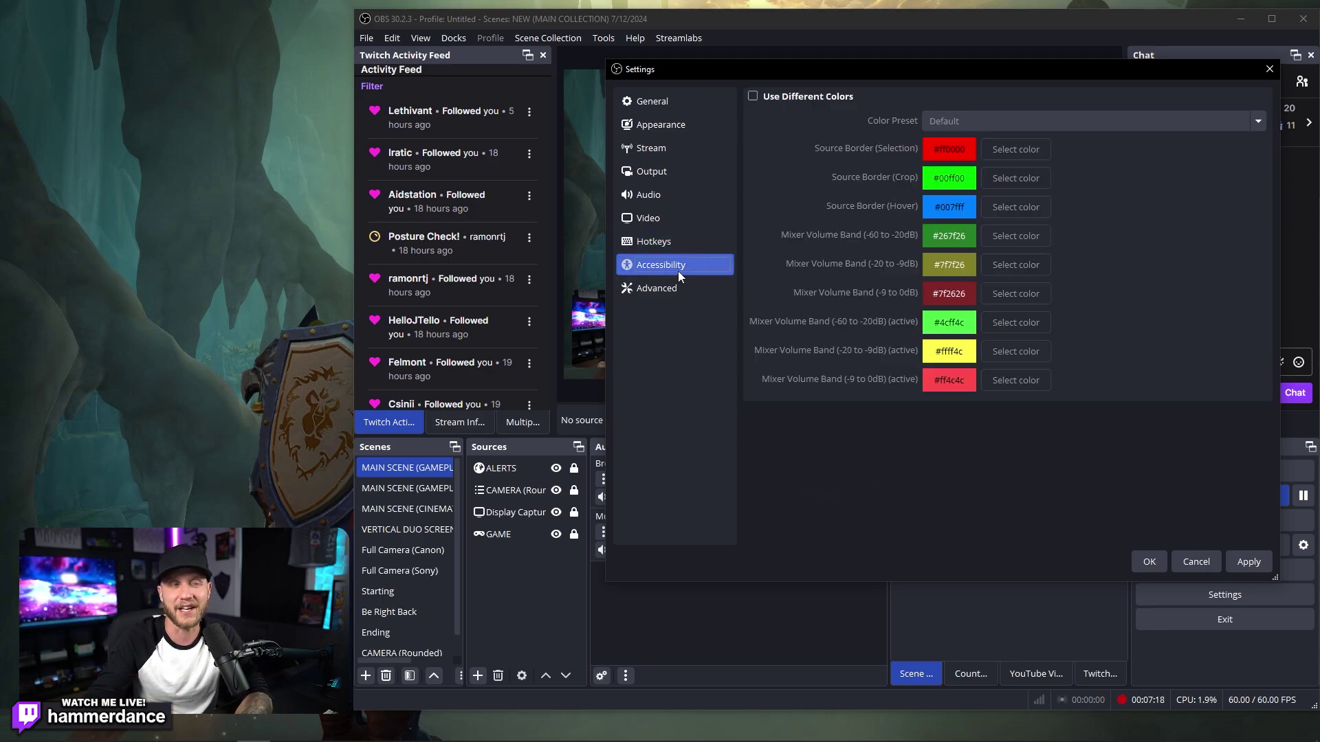
click(679, 288)
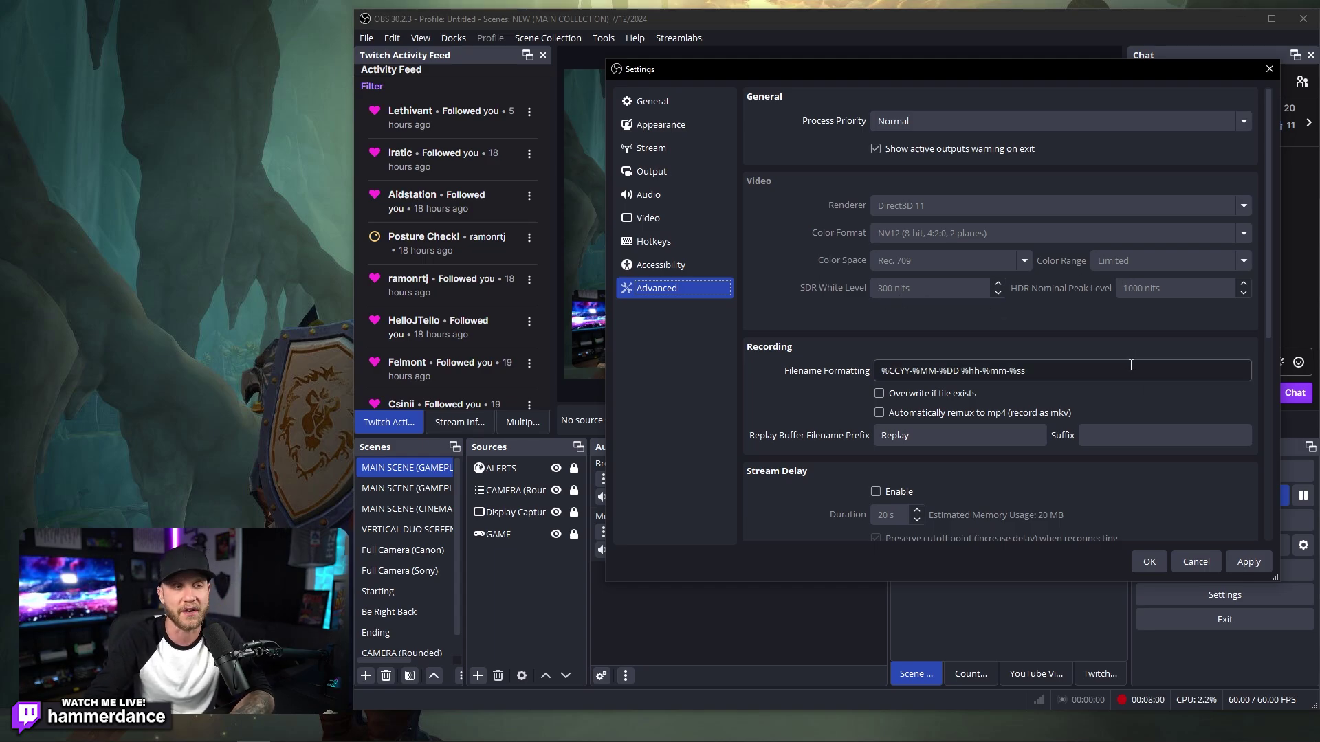
scroll(1152, 362, down, 2)
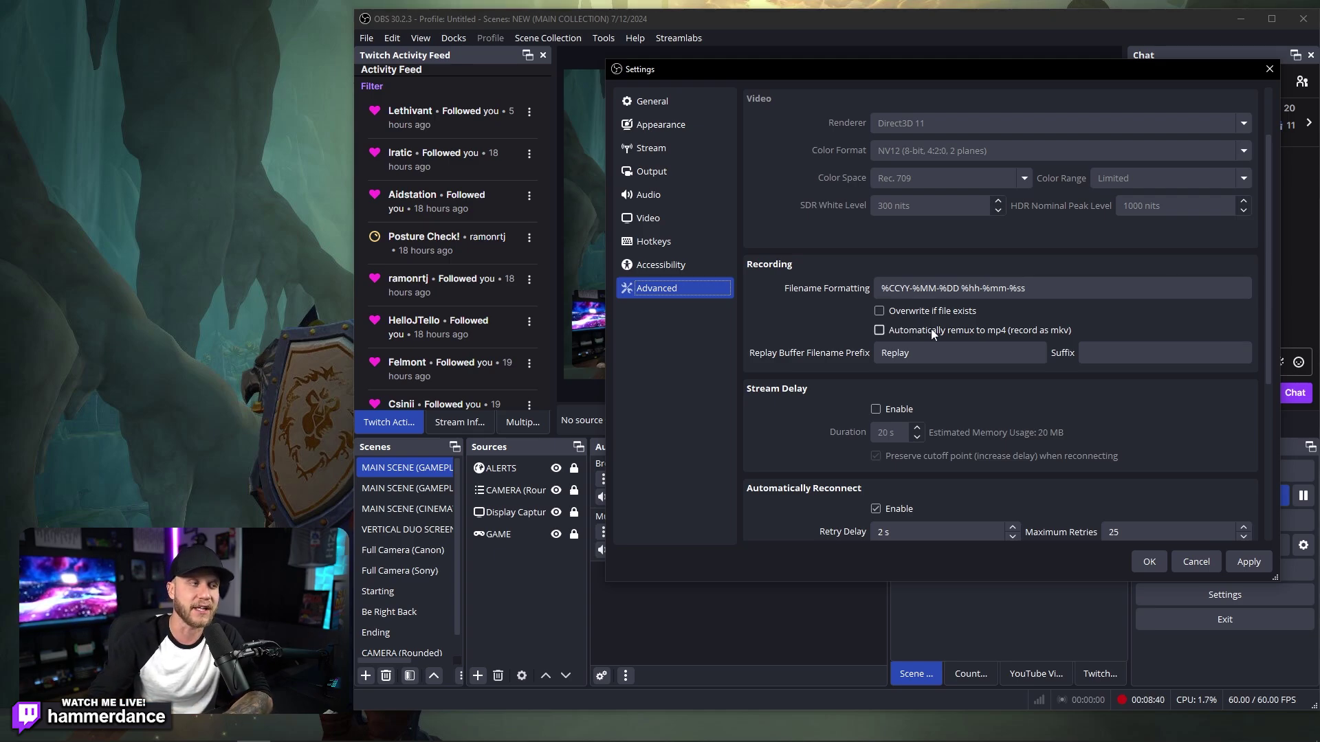
scroll(799, 337, down, 2)
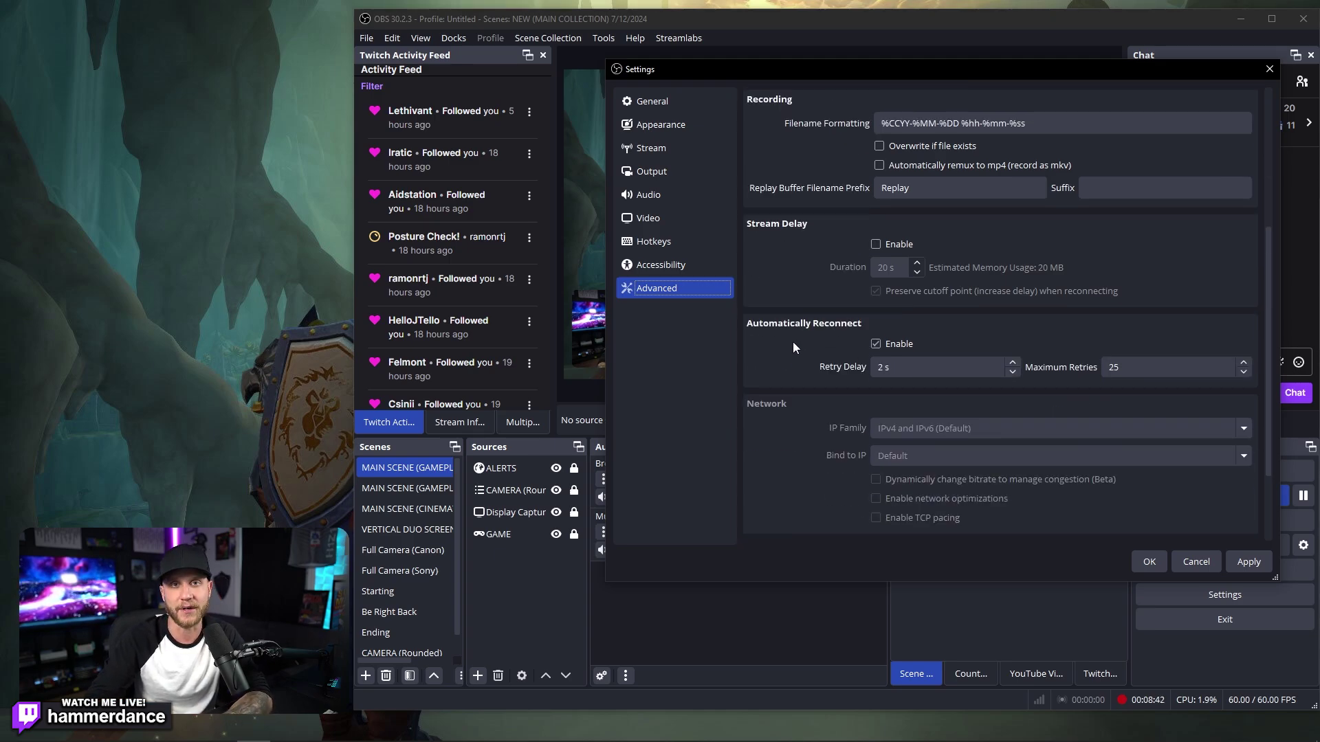